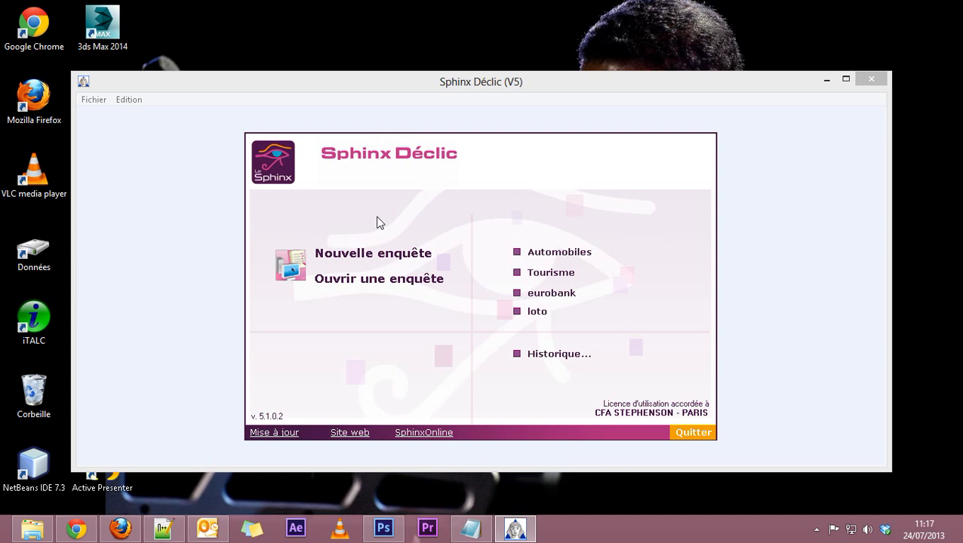
Step: Start a new survey based on a newly created questionnaire and advance to its description settings
{"action": "left_click", "coordinate": [364, 256]}
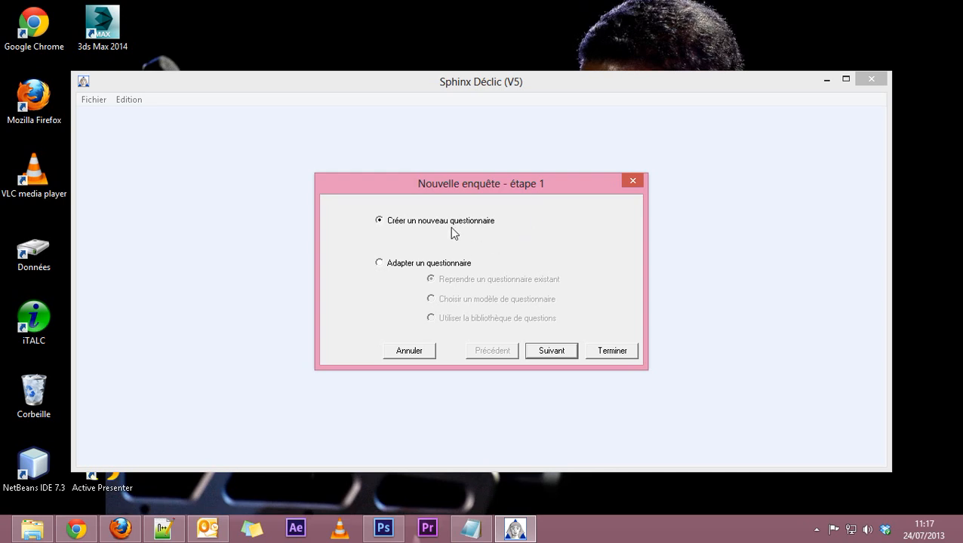
{"action": "mouse_move", "coordinate": [466, 187]}
{"action": "left_mouse_down"}
{"action": "mouse_move", "coordinate": [505, 186]}
{"action": "mouse_move", "coordinate": [468, 179]}
{"action": "left_mouse_up"}
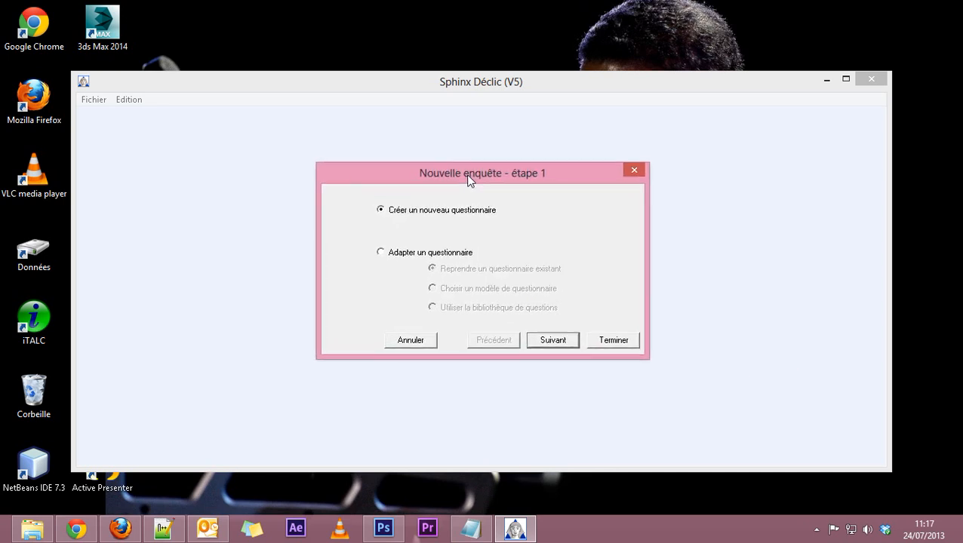
{"action": "left_click", "coordinate": [550, 341]}
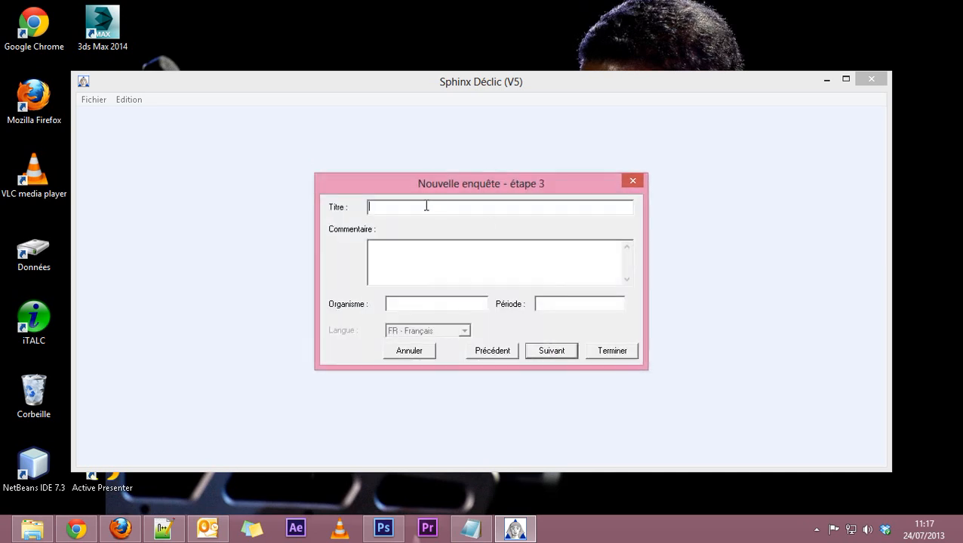
Step: Title the survey "A propos de votre voiture"
{"action": "type", "text": "A prp"}
{"action": "key", "text": "BackSpace"}
{"action": "type", "text": "opos de votre voiture"}
{"action": "type", "text": "abc"}
{"action": "key", "text": "BackSpace"}
{"action": "key", "text": "BackSpace"}
{"action": "key", "text": "BackSpace"}
Step: Enter the survey comment "Une vraie-fausse enquête, démonstration des possibilités du logiciel sphinx"
{"action": "type", "text": "Une vraie-fauss"}
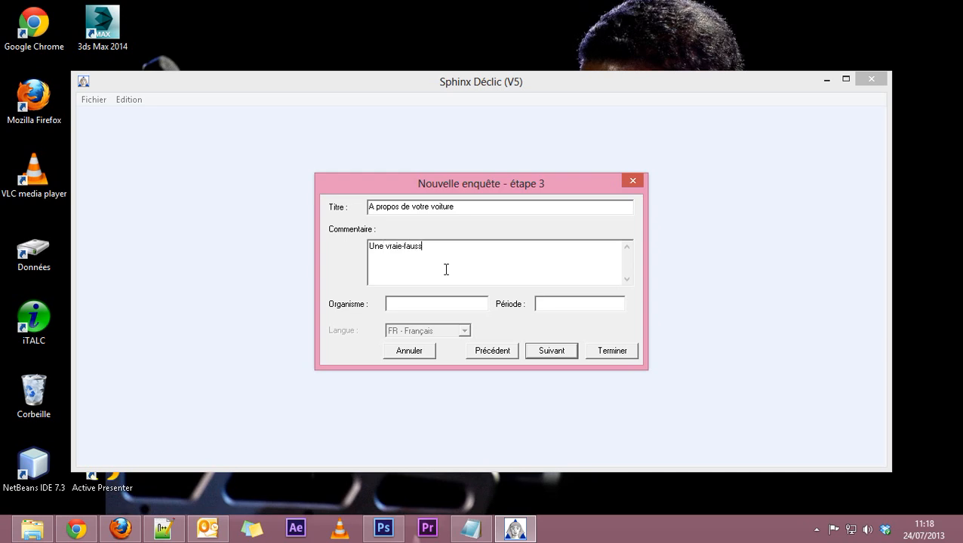
{"action": "type", "text": "e enquête, démonstration"}
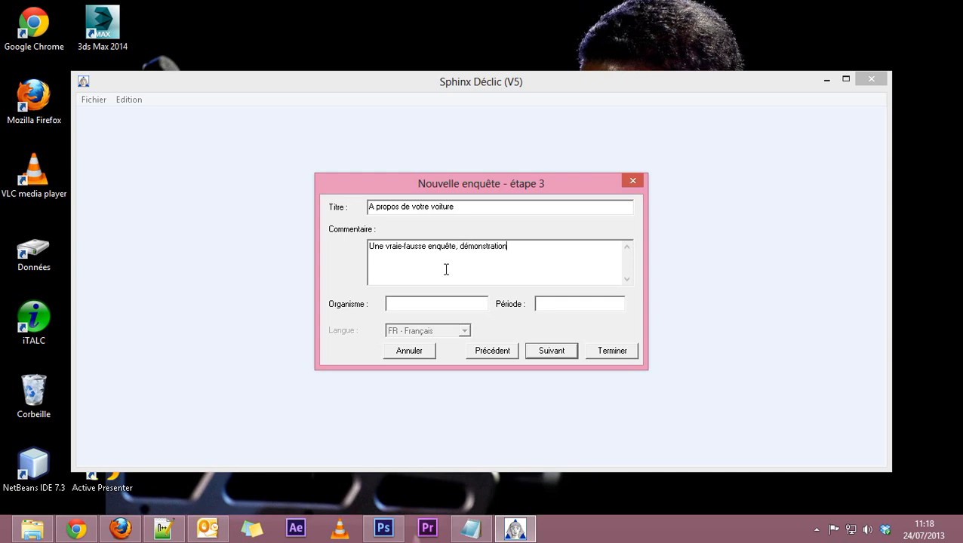
{"action": "type", "text": " des possibilités du logiciel"}
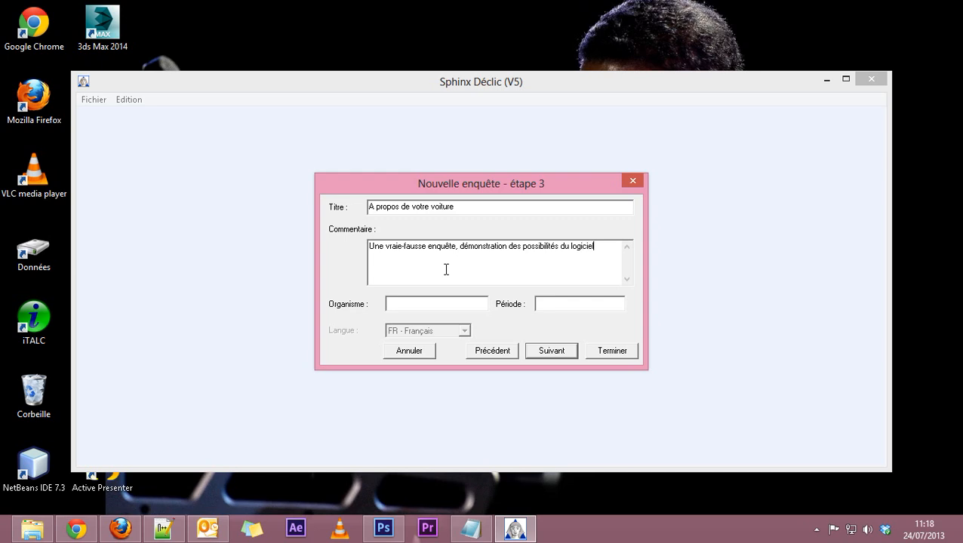
{"action": "type", "text": " sphinx"}
Step: Set the survey's organisation to "Stephenson" and continue to the next setup stage
{"action": "left_click", "coordinate": [415, 303]}
{"action": "type", "text": "Stephenson"}
{"action": "left_click", "coordinate": [558, 304]}
{"action": "left_click", "coordinate": [571, 356]}
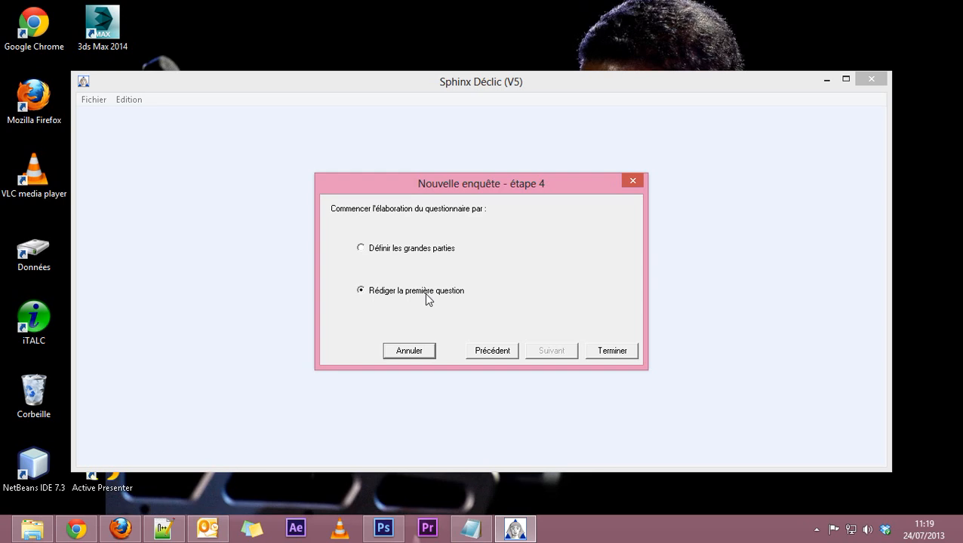
Step: Choose to begin by defining the main parts, finish the setup, and add a part titled "Votre voiture"
{"action": "left_click", "coordinate": [417, 250]}
{"action": "left_click", "coordinate": [612, 352]}
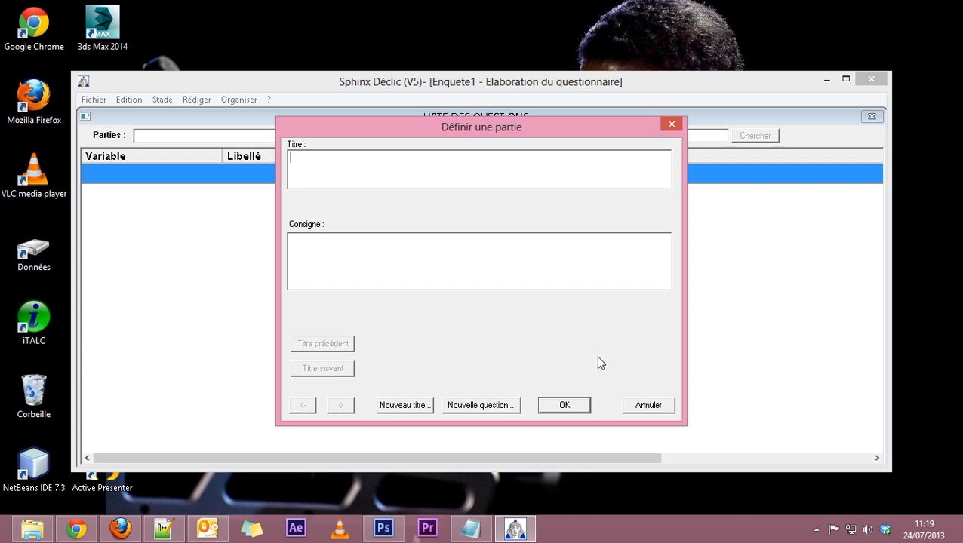
{"action": "type", "text": "Votre voiture"}
{"action": "left_click", "coordinate": [566, 406]}
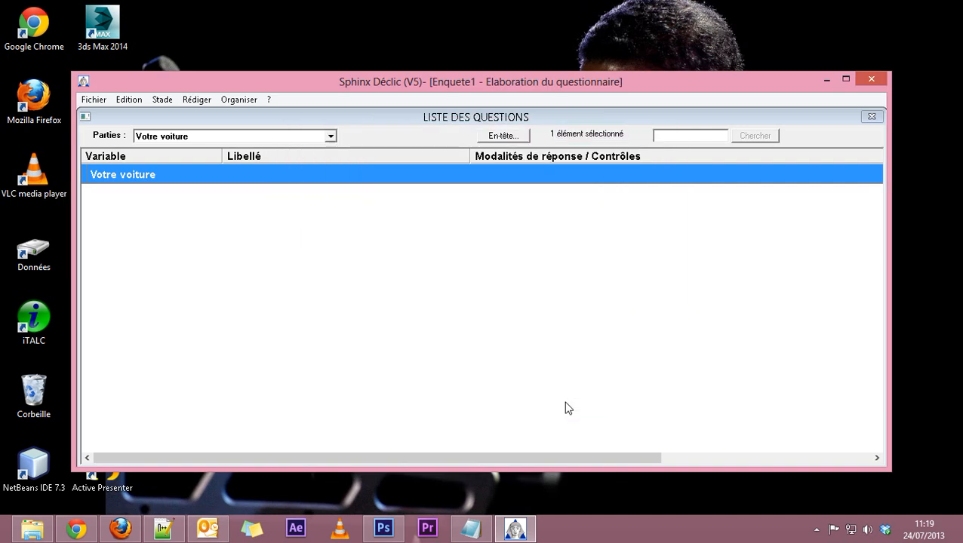
{"action": "left_click", "coordinate": [197, 213]}
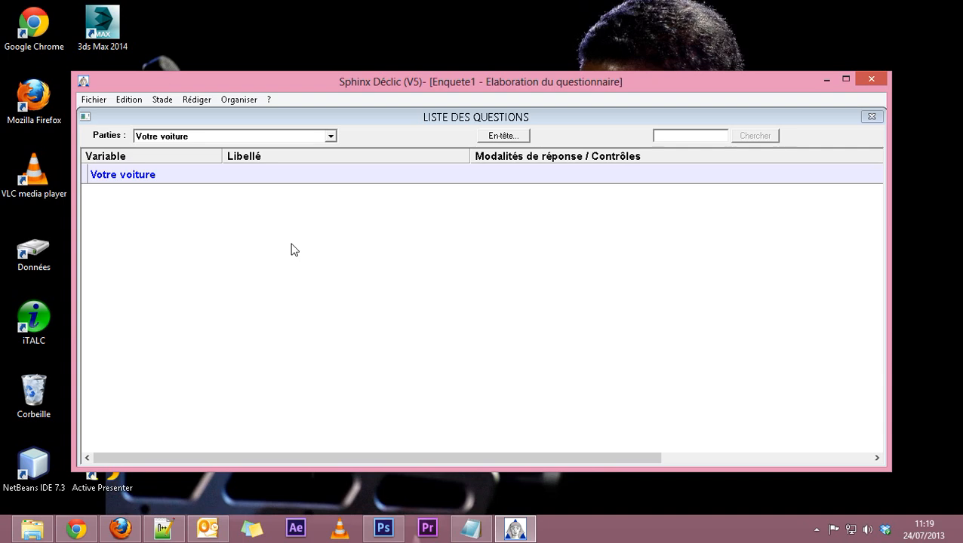
Step: Close the question list and start saving the survey, browsing to E:\Cfa Stephenson\Vidéos pédagogiques as the location
{"action": "left_click", "coordinate": [871, 118]}
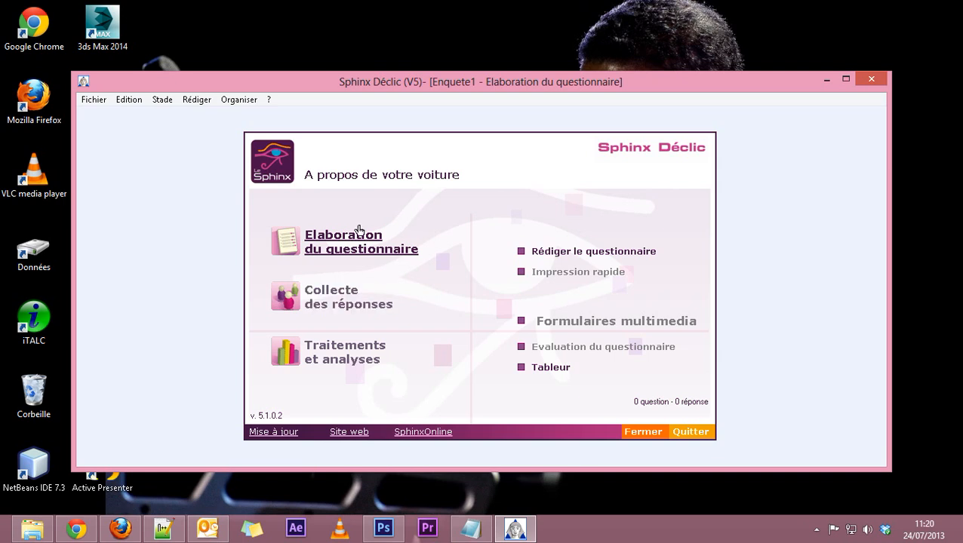
{"action": "left_click", "coordinate": [96, 103]}
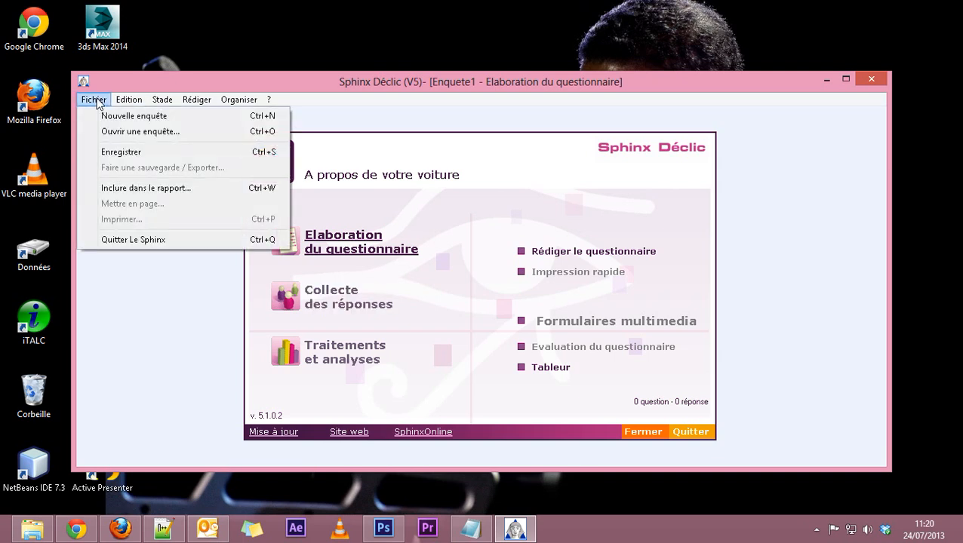
{"action": "left_click", "coordinate": [118, 152]}
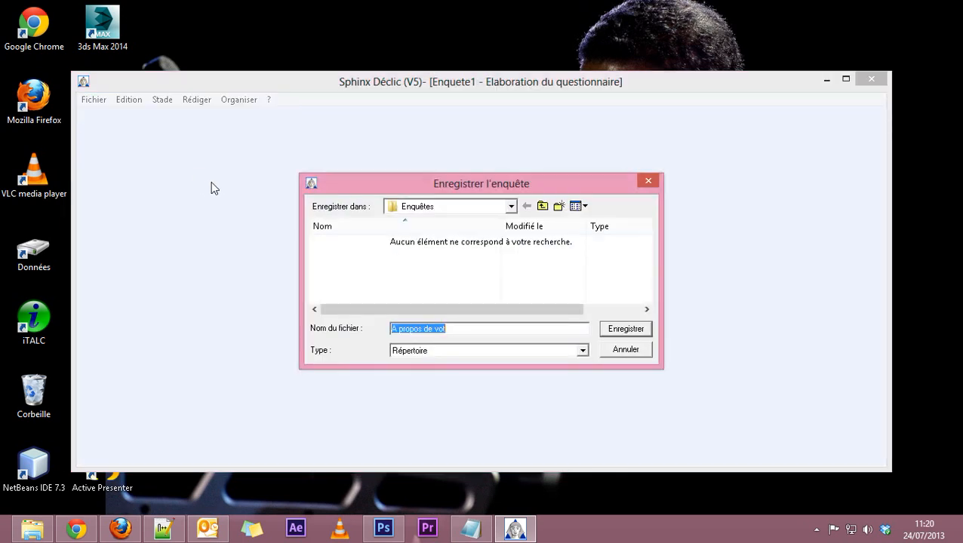
{"action": "left_click", "coordinate": [542, 206]}
{"action": "left_click", "coordinate": [543, 206]}
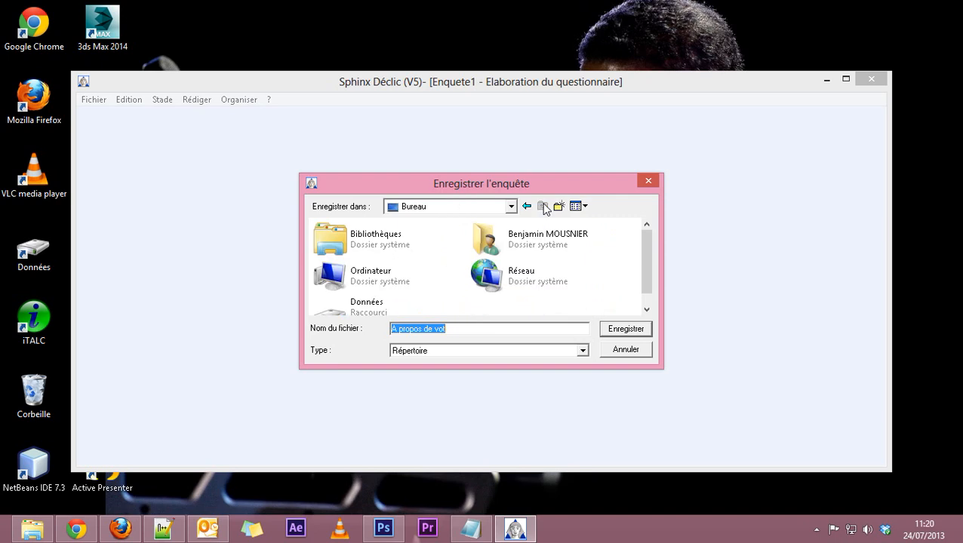
{"action": "double_click", "coordinate": [331, 274]}
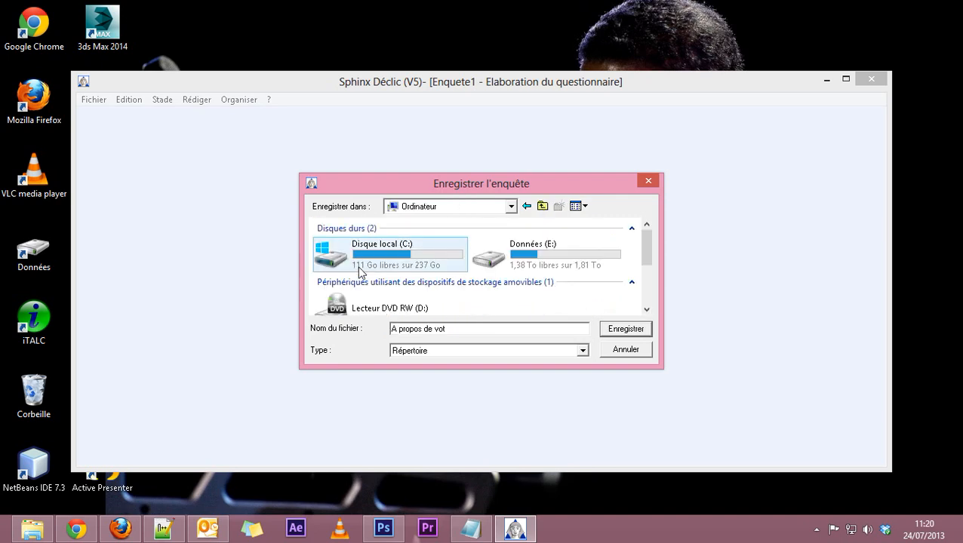
{"action": "double_click", "coordinate": [519, 257]}
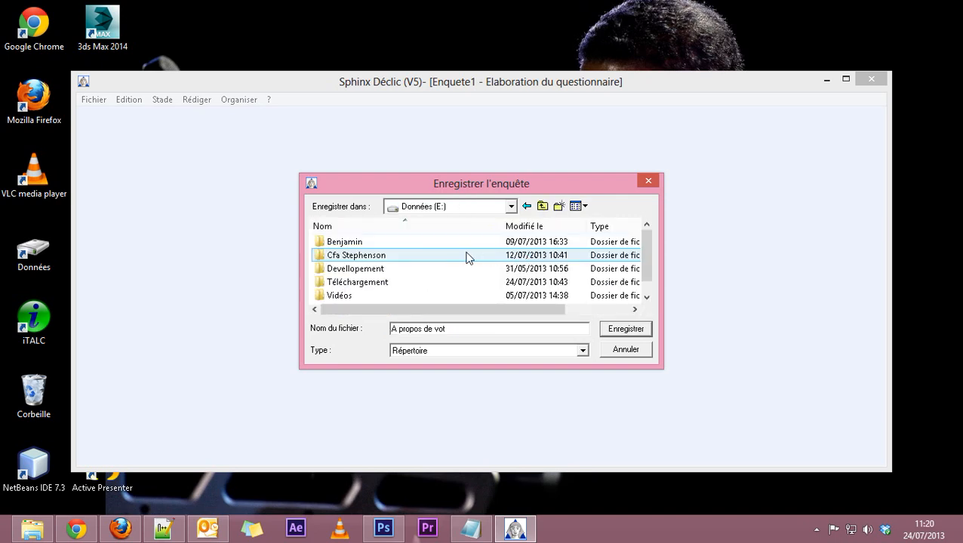
{"action": "double_click", "coordinate": [355, 262]}
{"action": "scroll", "coordinate": [348, 268], "scroll_direction": "down", "scroll_amount": 1}
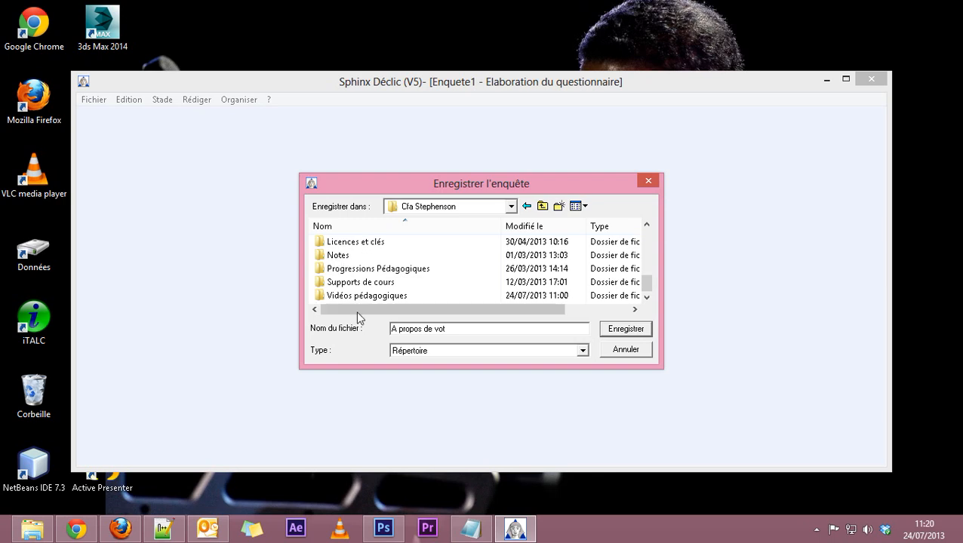
{"action": "double_click", "coordinate": [360, 295]}
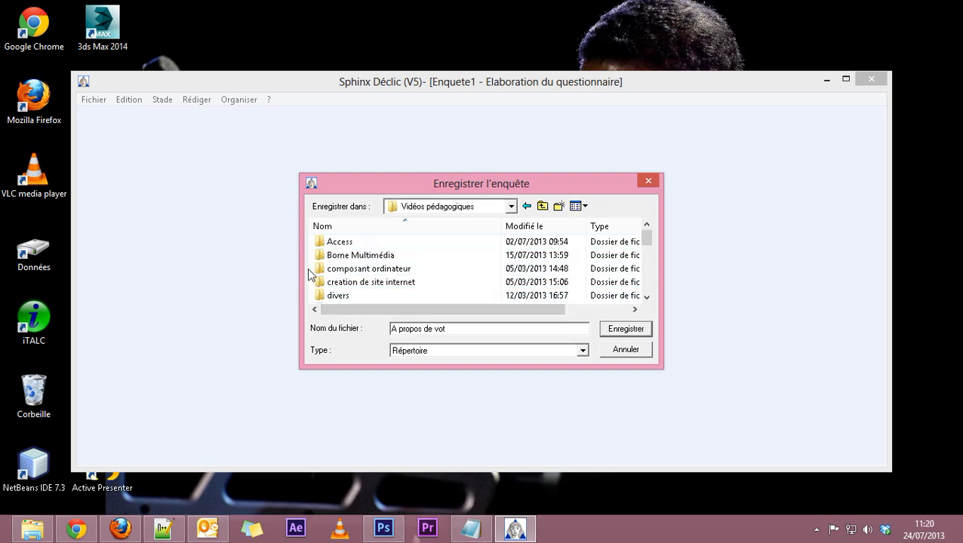
Step: Create a folder named "Sphinx" in Vidéos pédagogiques and open it as the save location
{"action": "left_click", "coordinate": [558, 206]}
{"action": "type", "text": "S"}
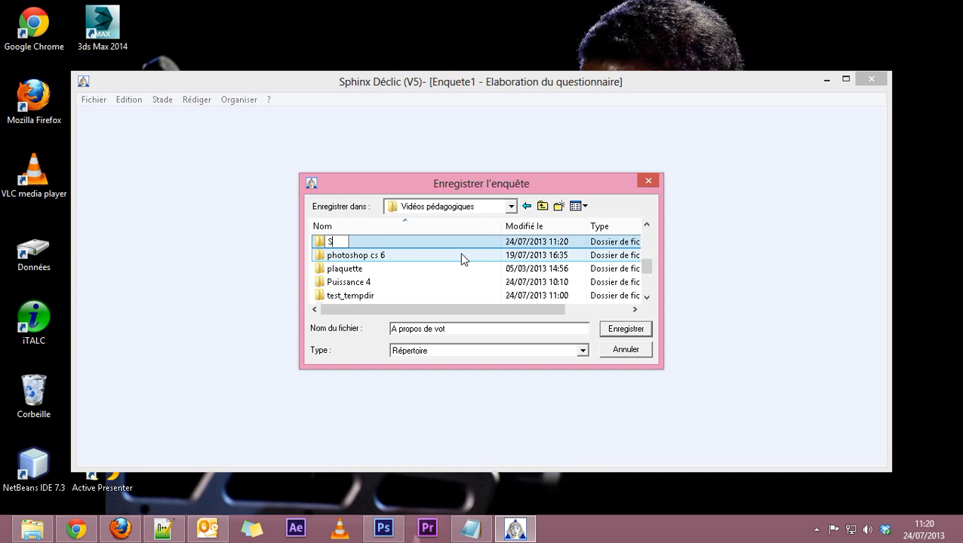
{"action": "type", "text": "phinx"}
{"action": "key", "text": "Return"}
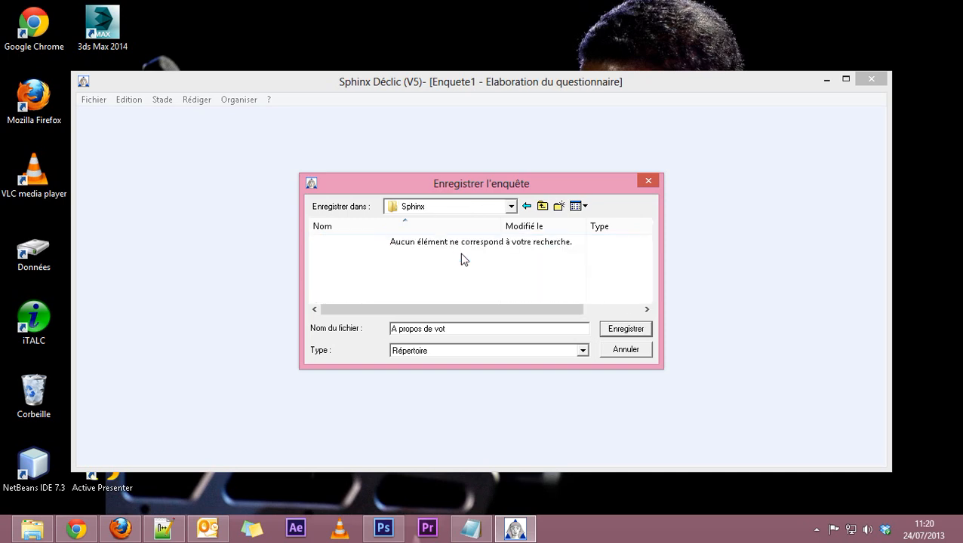
Step: Create a subfolder named "enquete" inside the Sphinx folder and open it as the save location
{"action": "left_click_drag", "start_coordinate": [477, 329], "coordinate": [334, 326]}
{"action": "left_click", "coordinate": [469, 328]}
{"action": "left_click", "coordinate": [559, 206]}
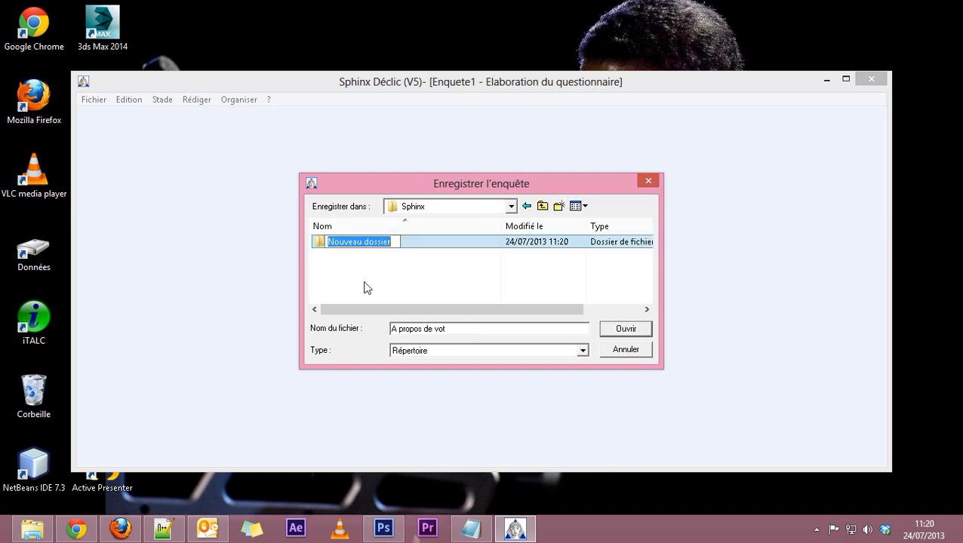
{"action": "type", "text": "enquete"}
{"action": "key", "text": "Return"}
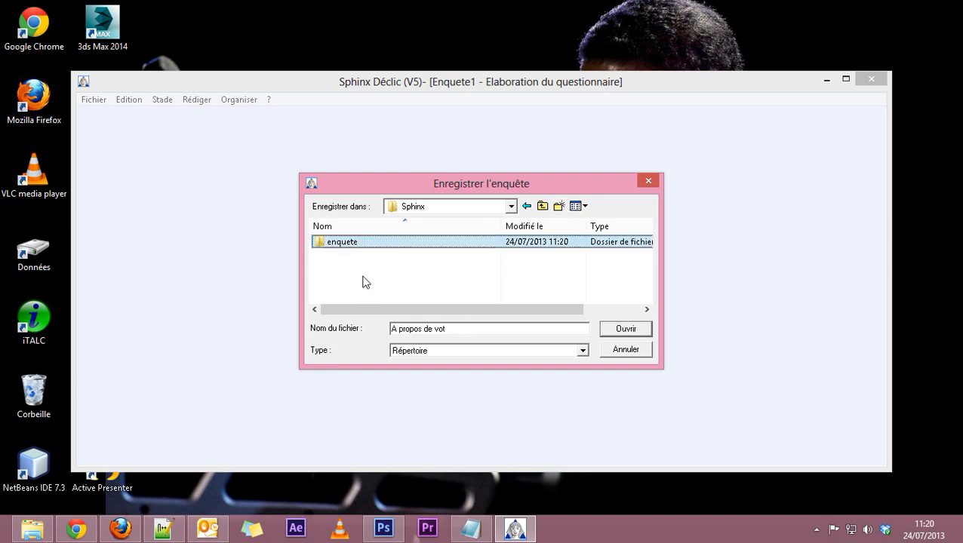
{"action": "key", "text": "Return"}
Step: Save the survey in the enquete folder under the name "Voiture"
{"action": "left_click_drag", "start_coordinate": [452, 328], "coordinate": [366, 327]}
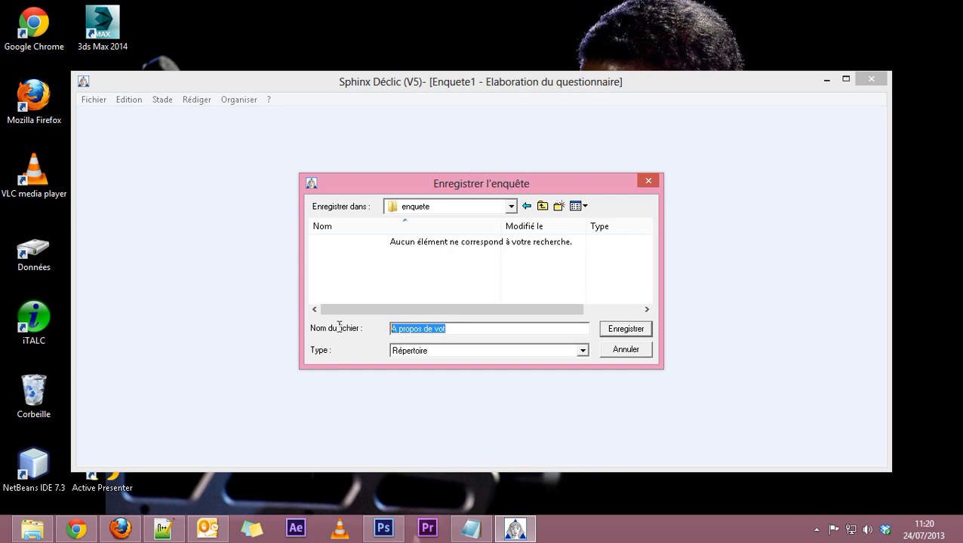
{"action": "type", "text": "Voiture"}
{"action": "key", "text": "Return"}
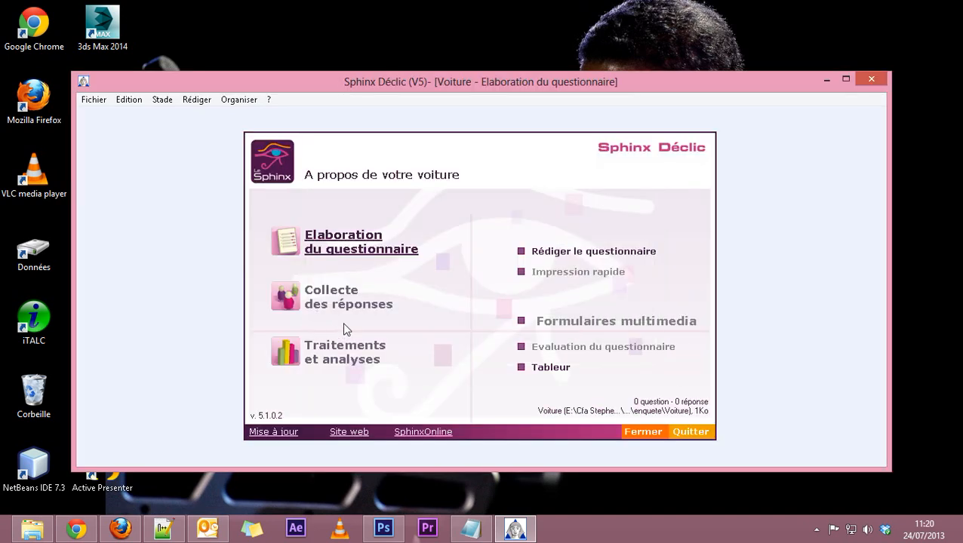
Step: Switch to File Explorer and open the saved survey folder E:\Cfa Stephenson\Vidéos pédagogiques\Sphinx\enquete\Voiture
{"action": "double_click", "coordinate": [34, 253]}
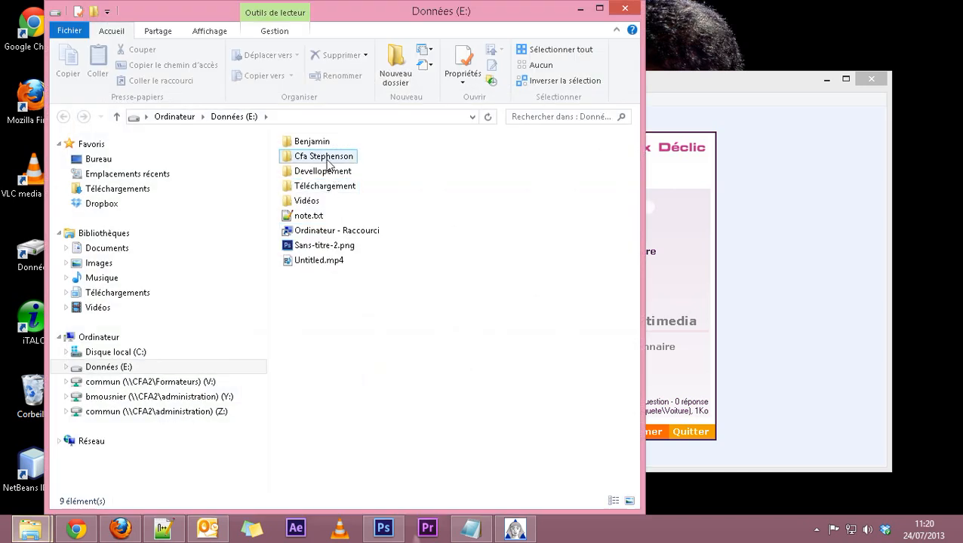
{"action": "double_click", "coordinate": [317, 157]}
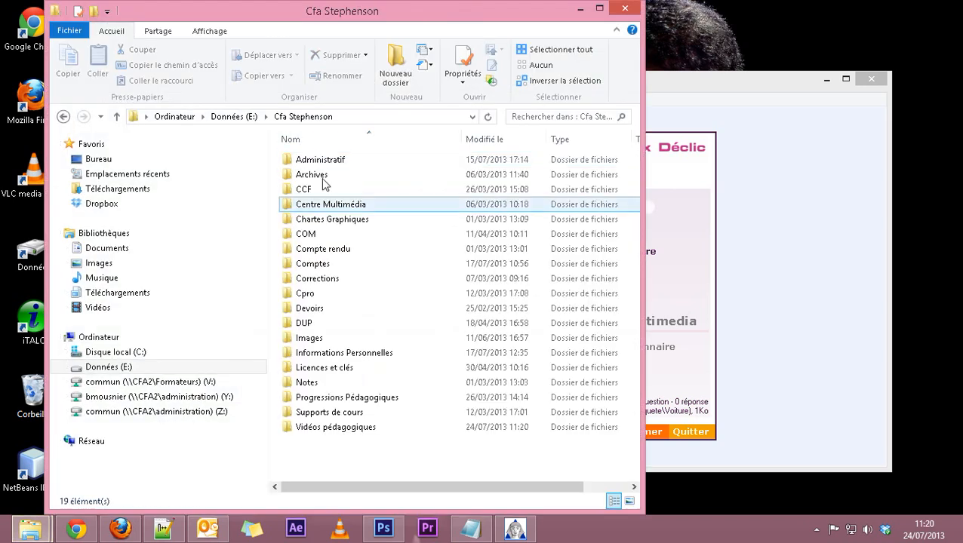
{"action": "double_click", "coordinate": [314, 486]}
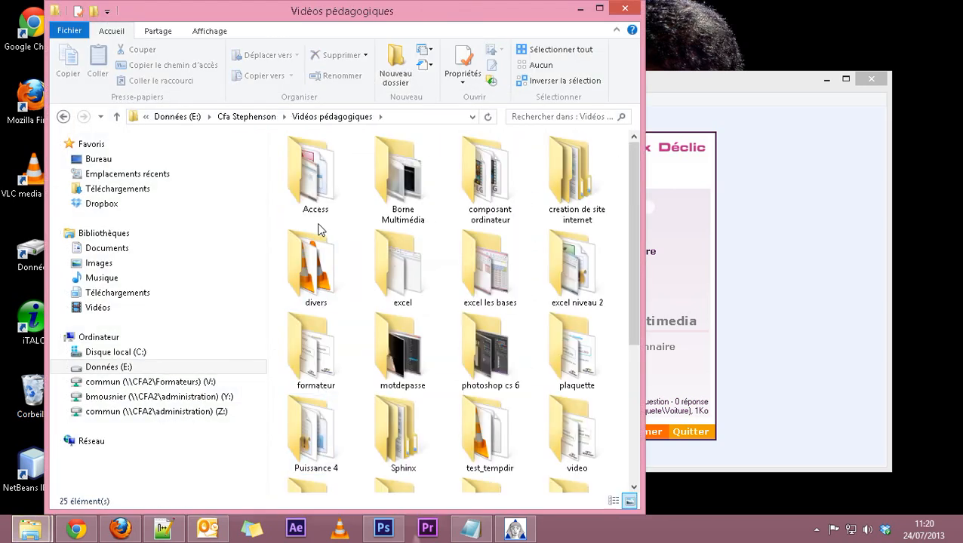
{"action": "double_click", "coordinate": [401, 437]}
{"action": "double_click", "coordinate": [302, 163]}
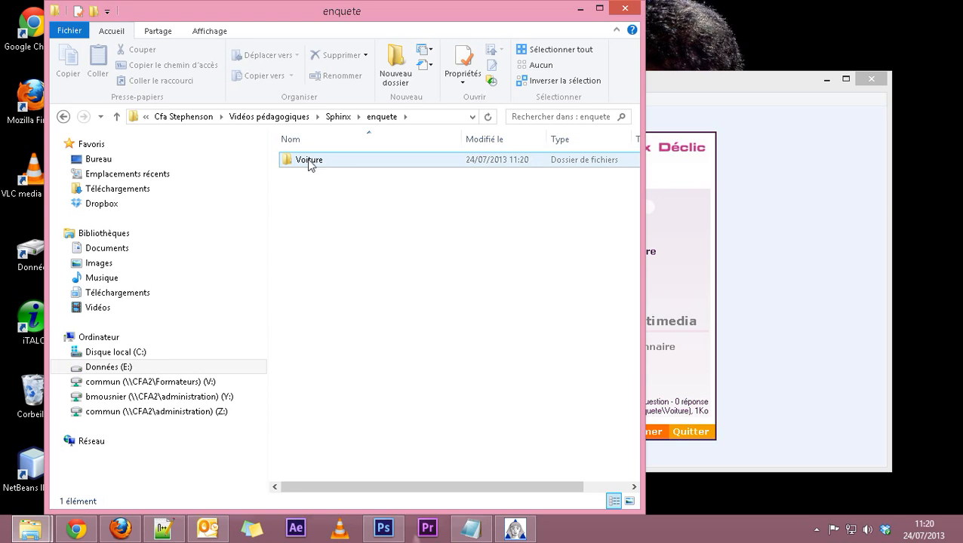
{"action": "double_click", "coordinate": [310, 163]}
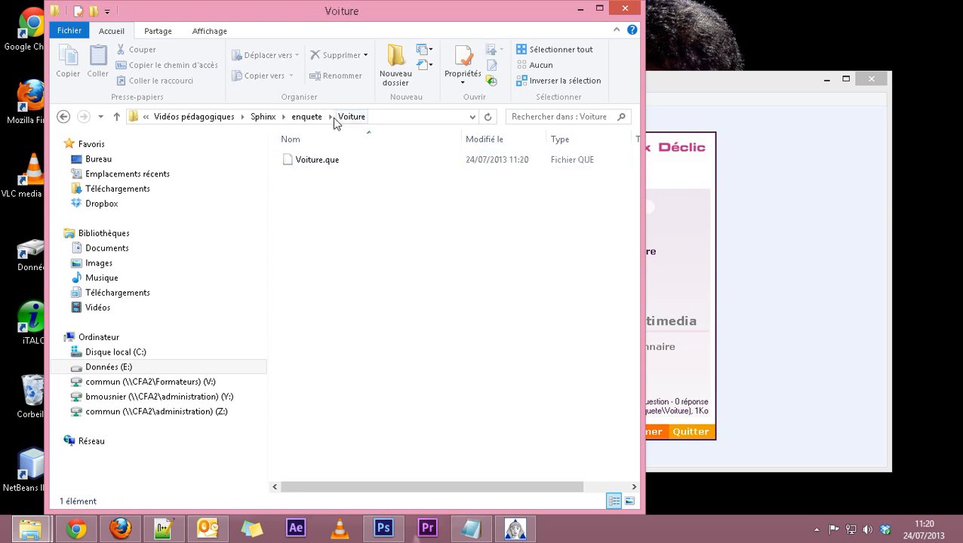
Step: Examine how the survey is stored, comparing the enquete folder with the Voiture subfolder and its Voiture.que file
{"action": "left_click", "coordinate": [306, 116]}
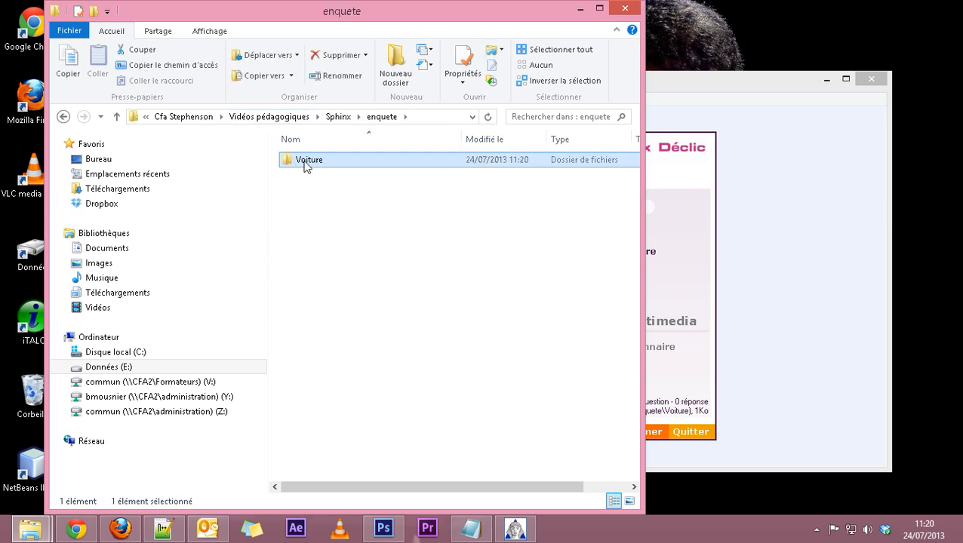
{"action": "double_click", "coordinate": [314, 164]}
{"action": "left_click", "coordinate": [304, 165]}
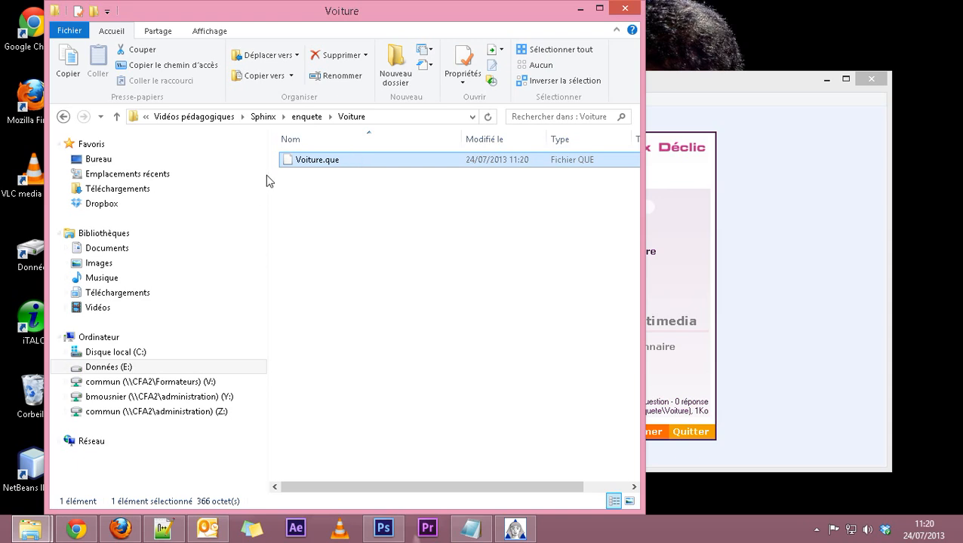
{"action": "left_click", "coordinate": [306, 116]}
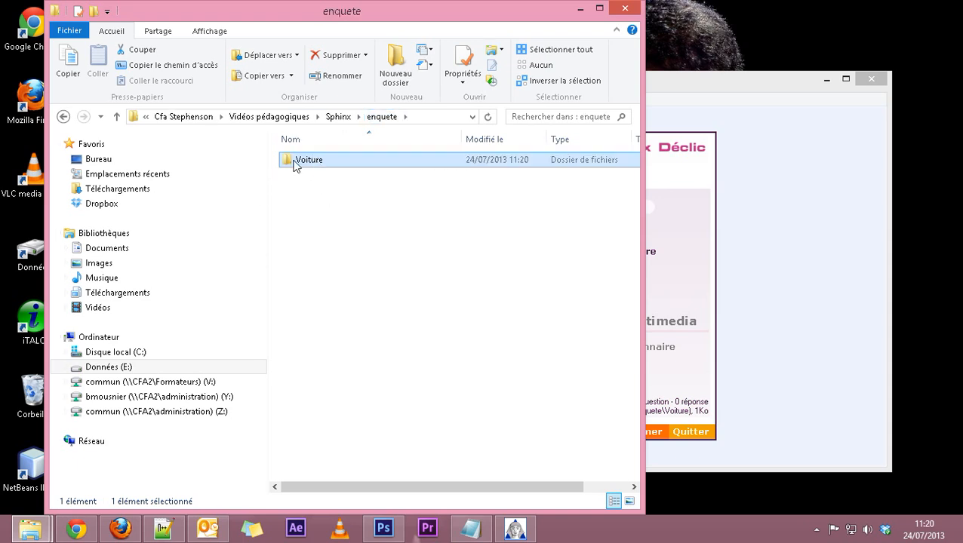
{"action": "double_click", "coordinate": [302, 160]}
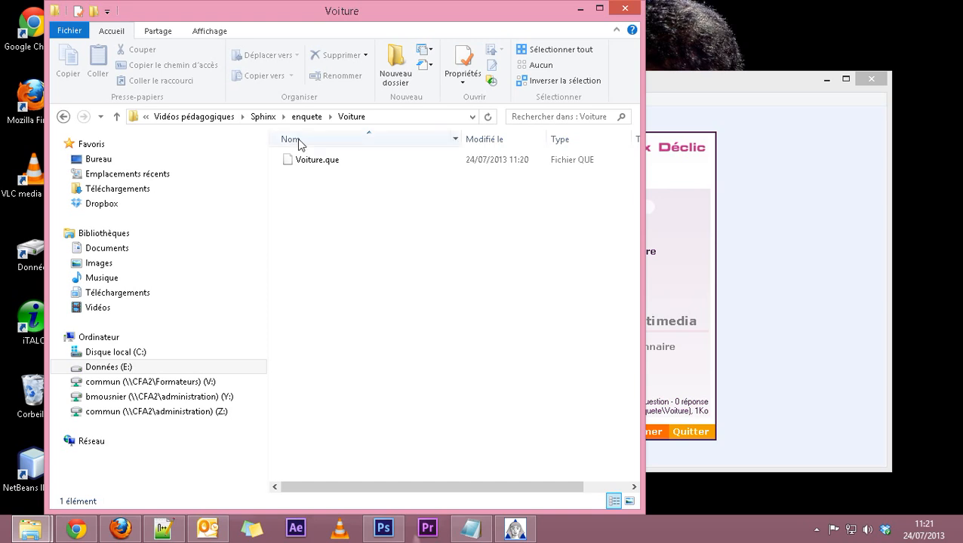
{"action": "left_click", "coordinate": [309, 117]}
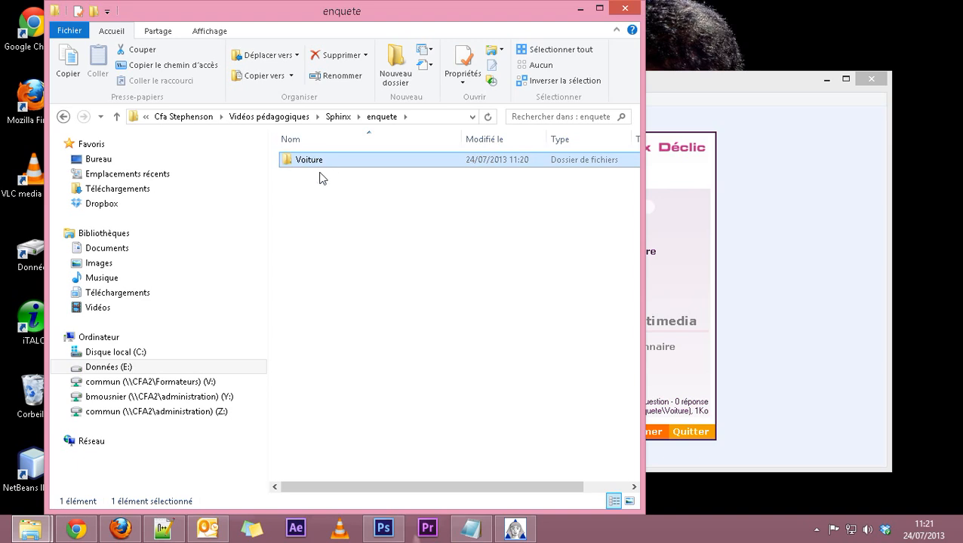
{"action": "double_click", "coordinate": [297, 165]}
{"action": "left_click_drag", "start_coordinate": [318, 275], "coordinate": [304, 155]}
{"action": "left_click", "coordinate": [368, 264]}
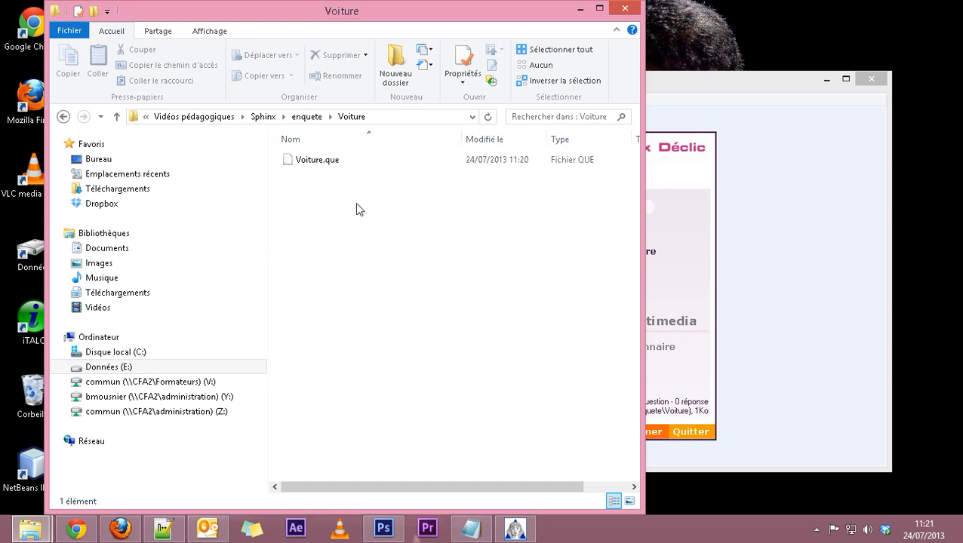
Step: Return to the enquete folder, minimize File Explorer and switch back to the Sphinx Déclic survey home screen
{"action": "left_click", "coordinate": [286, 161]}
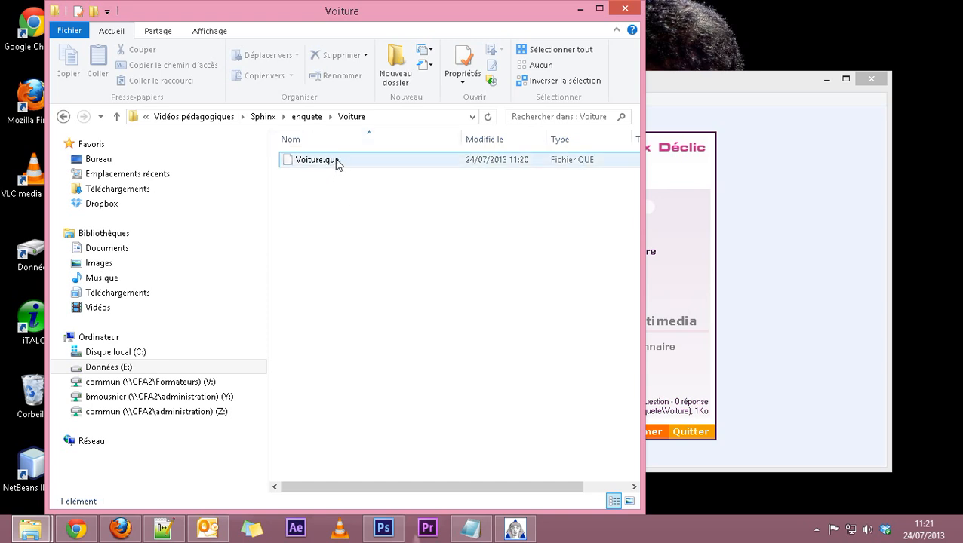
{"action": "left_click", "coordinate": [308, 117]}
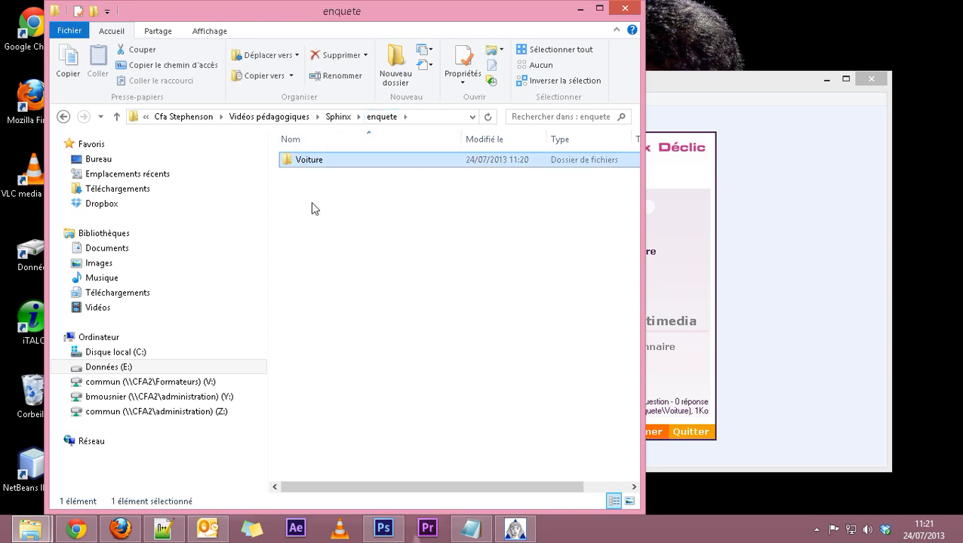
{"action": "left_click", "coordinate": [581, 10]}
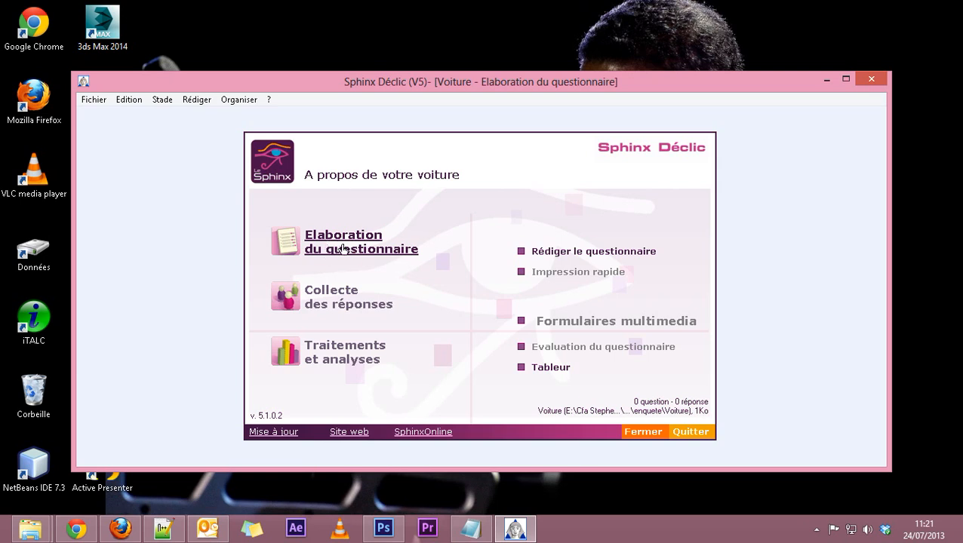
Step: Look through the three survey stages in order: Elaboration du questionnaire, Collecte des réponses and Traitements et analyses
{"action": "left_click", "coordinate": [332, 297]}
{"action": "left_click", "coordinate": [336, 351]}
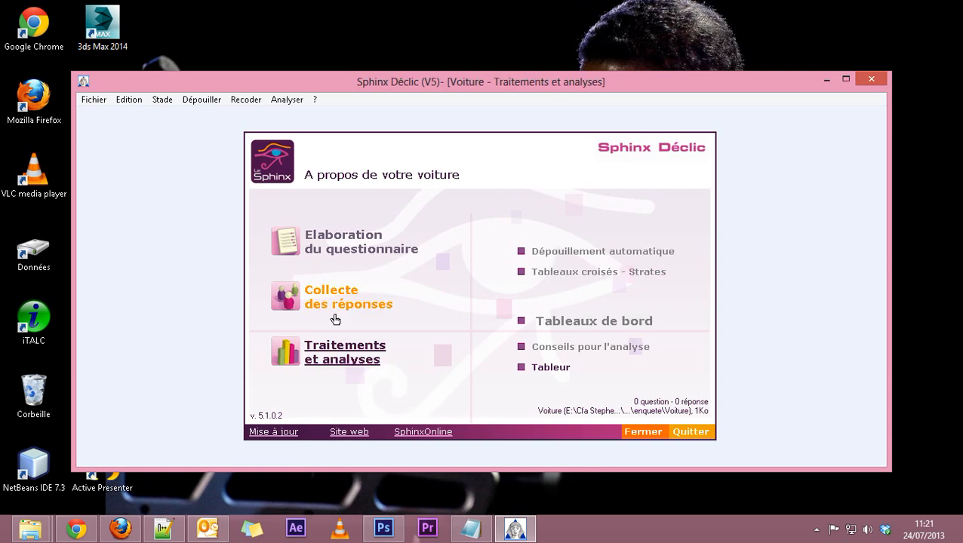
{"action": "left_click", "coordinate": [337, 249]}
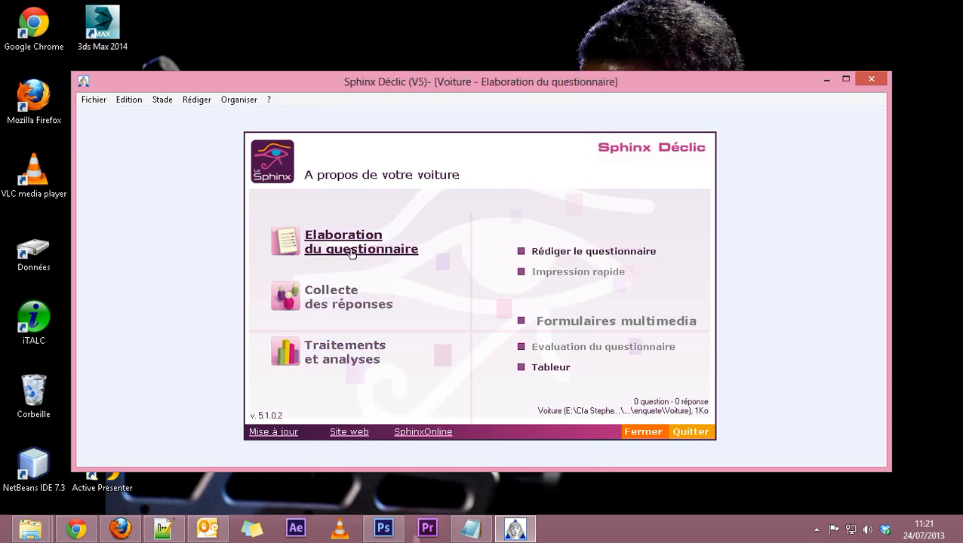
{"action": "left_click", "coordinate": [338, 302]}
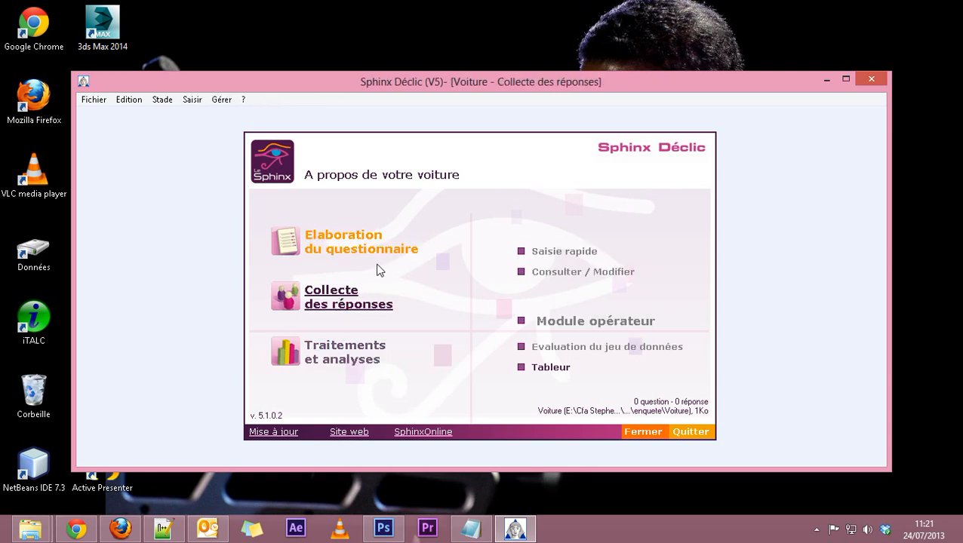
{"action": "left_click", "coordinate": [339, 353]}
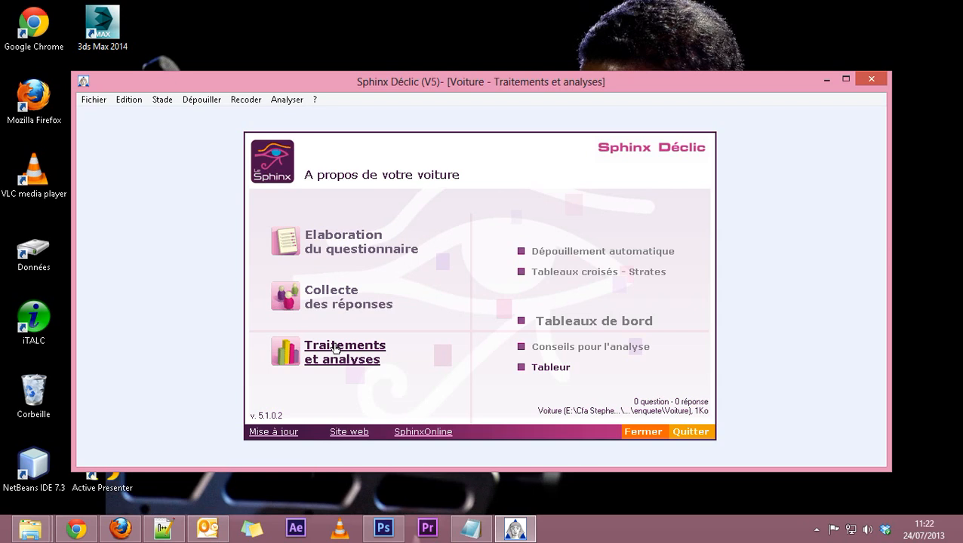
{"action": "left_click", "coordinate": [338, 250]}
{"action": "left_click", "coordinate": [332, 298]}
{"action": "left_click", "coordinate": [332, 351]}
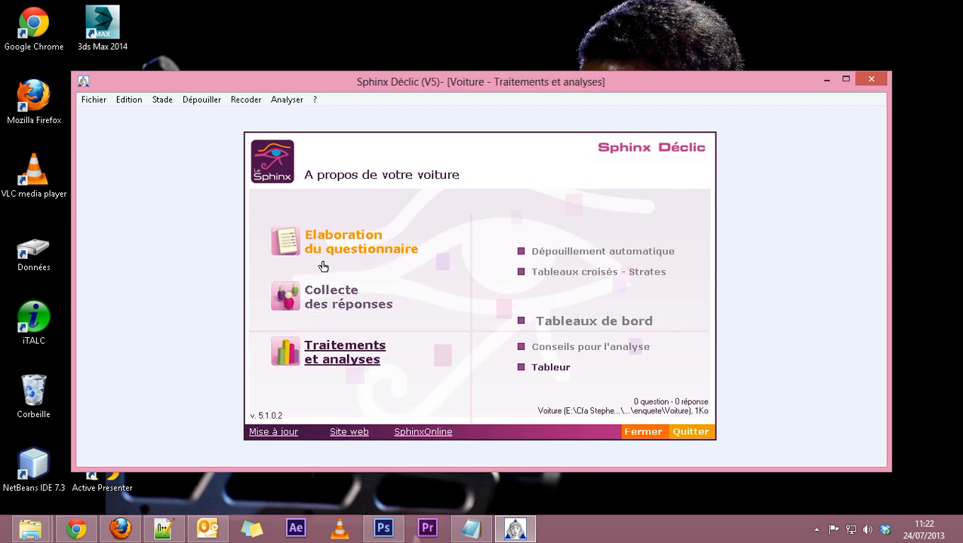
{"action": "left_click", "coordinate": [332, 298]}
{"action": "left_click", "coordinate": [332, 347]}
{"action": "left_click", "coordinate": [354, 253]}
{"action": "left_click", "coordinate": [330, 343]}
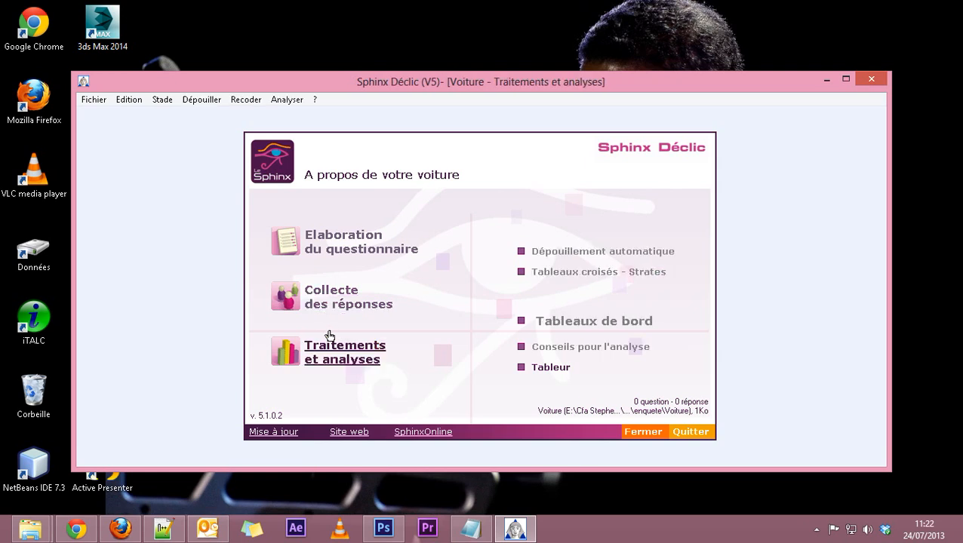
Step: Compare the commands and menus offered by each of the three stages, ending on Elaboration du questionnaire
{"action": "left_click", "coordinate": [332, 256]}
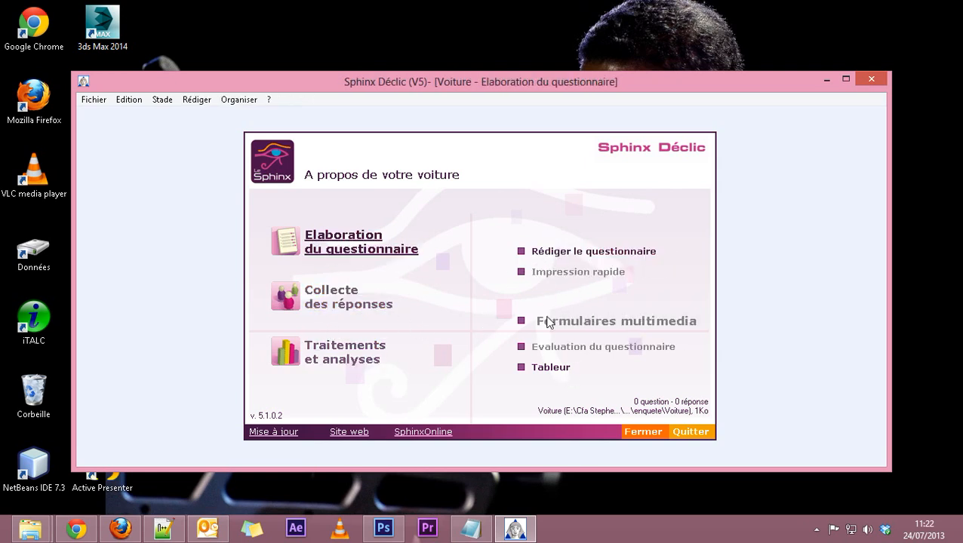
{"action": "left_click", "coordinate": [335, 311]}
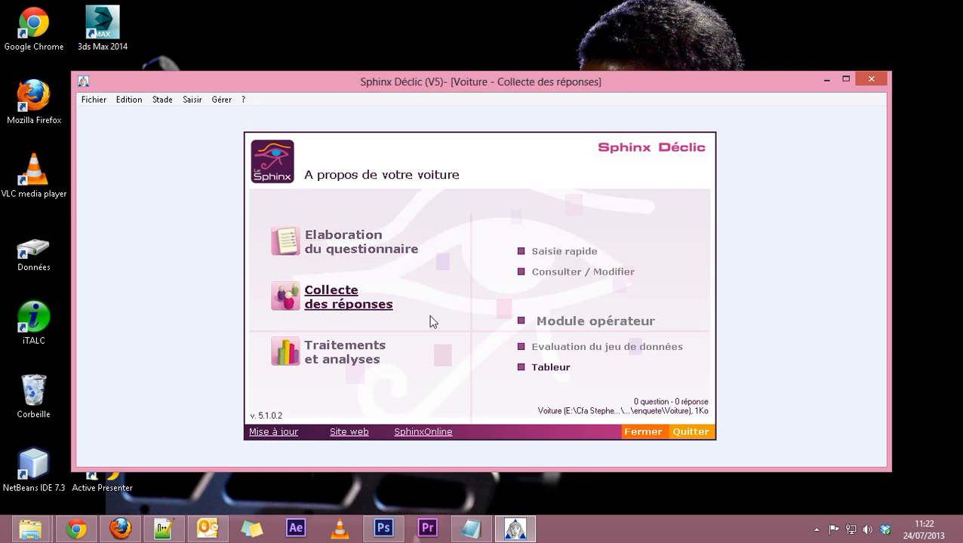
{"action": "left_click", "coordinate": [345, 362]}
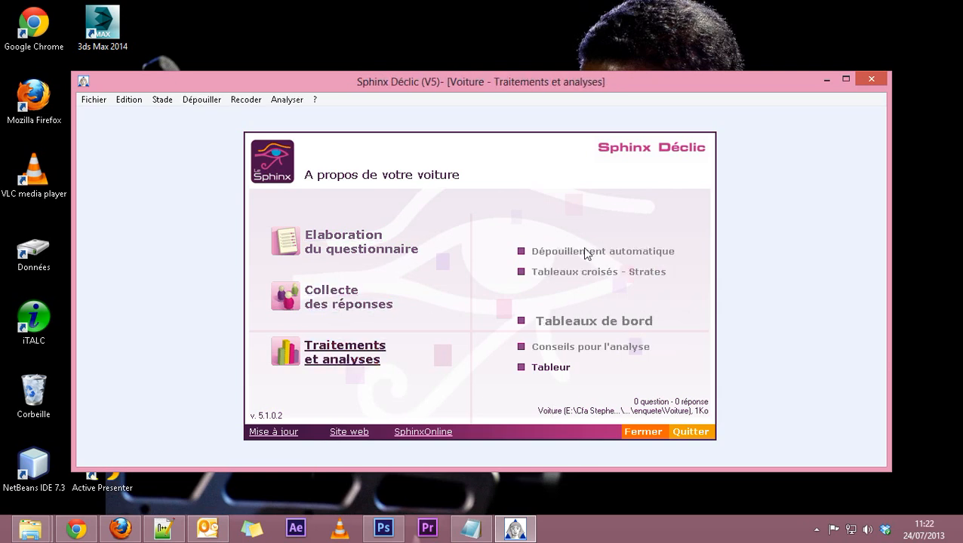
{"action": "left_click", "coordinate": [291, 263]}
{"action": "left_click", "coordinate": [355, 304]}
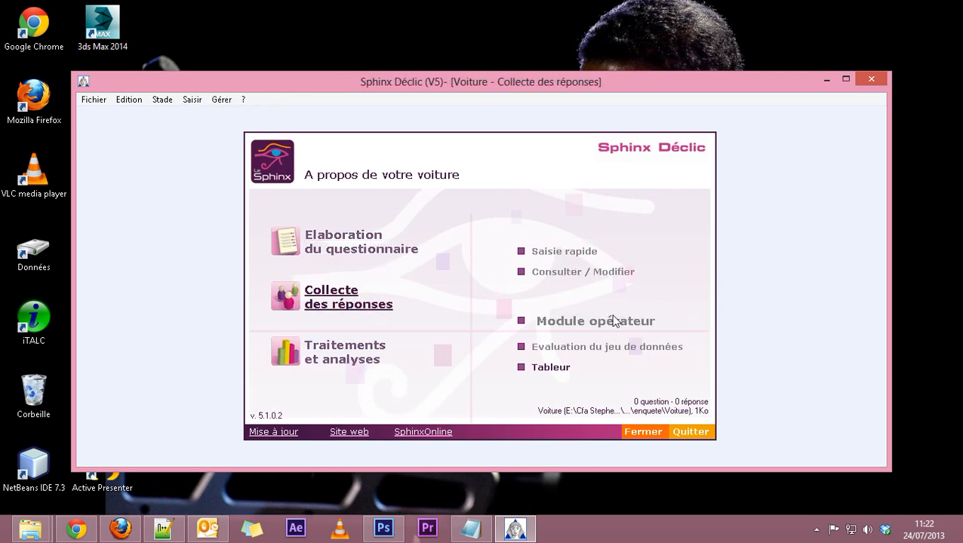
{"action": "left_click", "coordinate": [379, 364]}
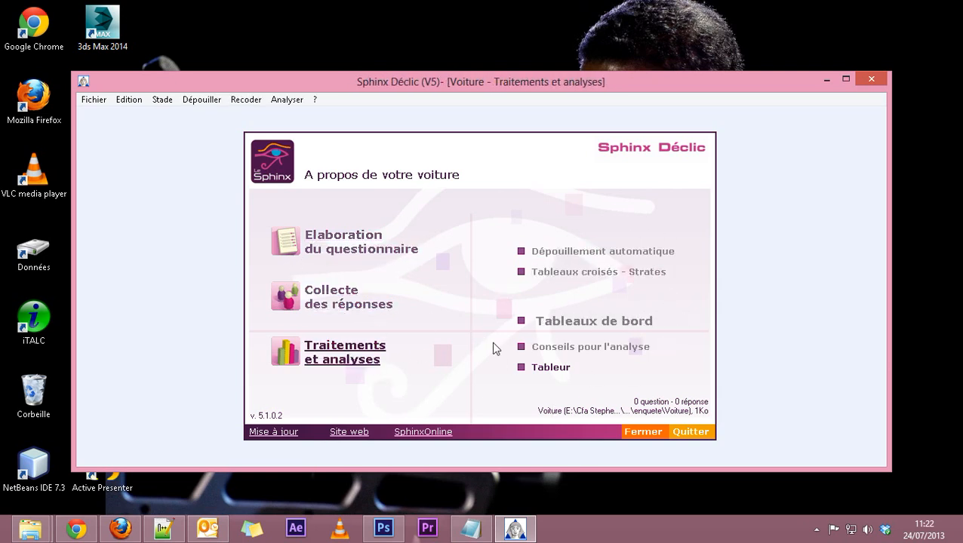
{"action": "left_click", "coordinate": [306, 247]}
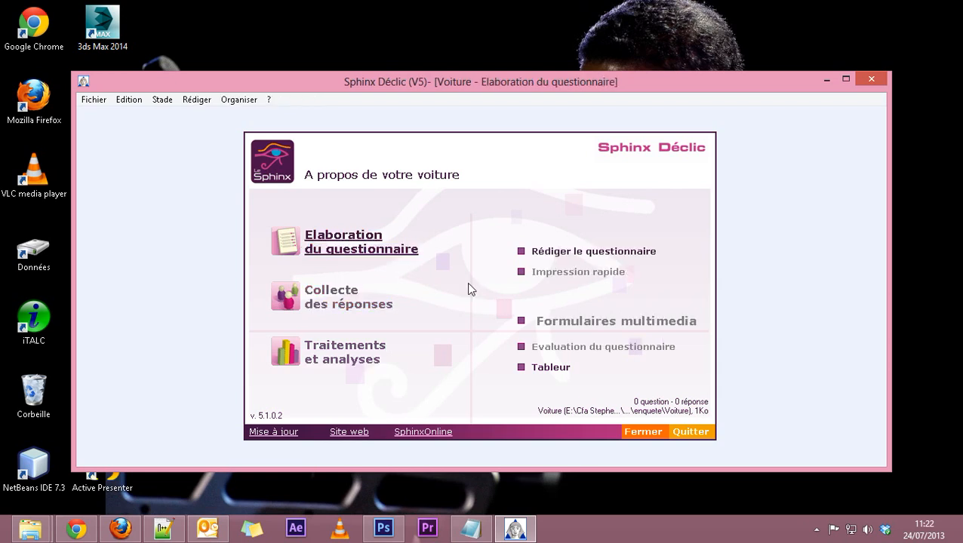
{"action": "left_click", "coordinate": [371, 298]}
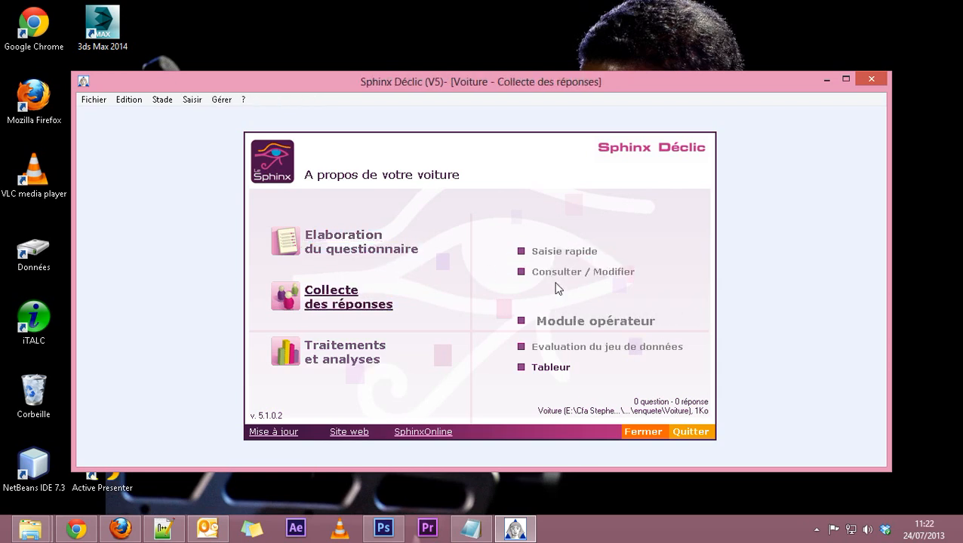
{"action": "left_click", "coordinate": [318, 354]}
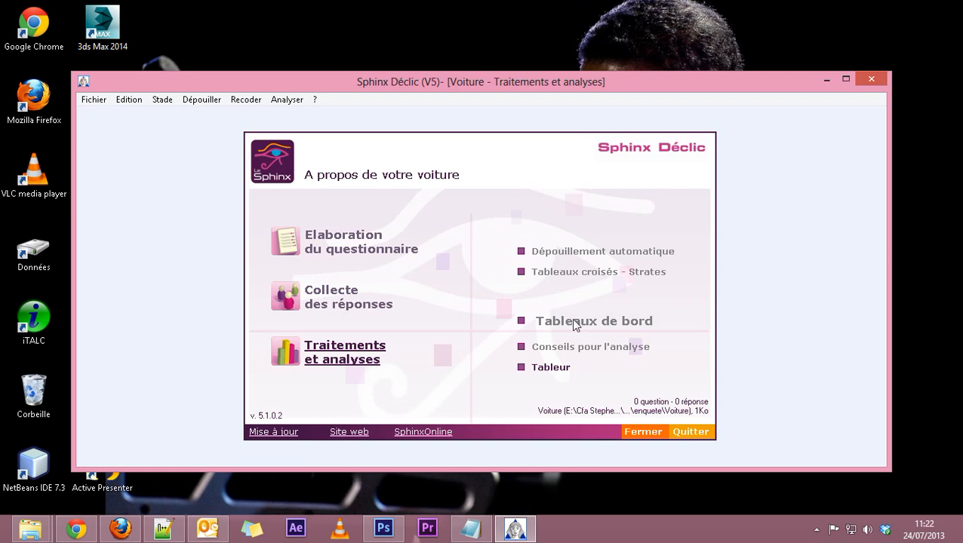
{"action": "left_click", "coordinate": [377, 248]}
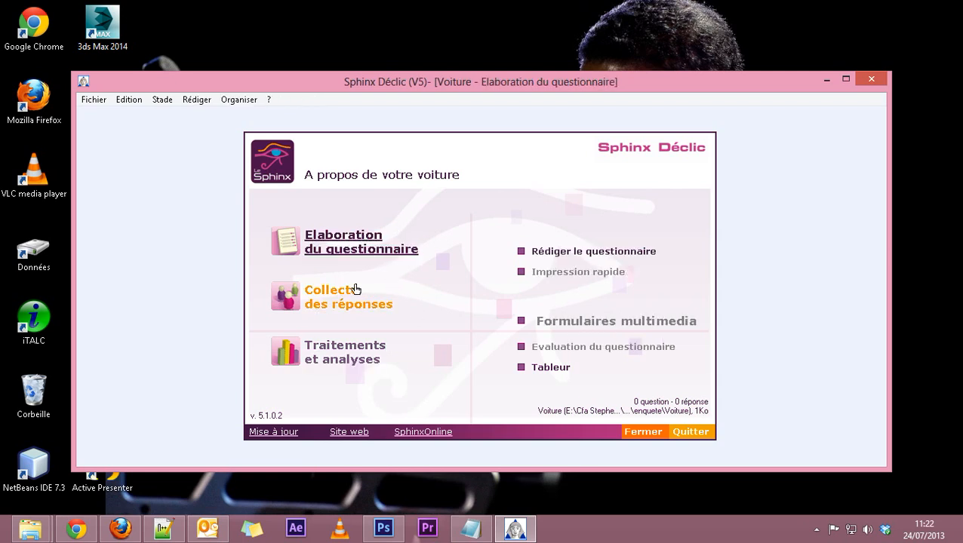